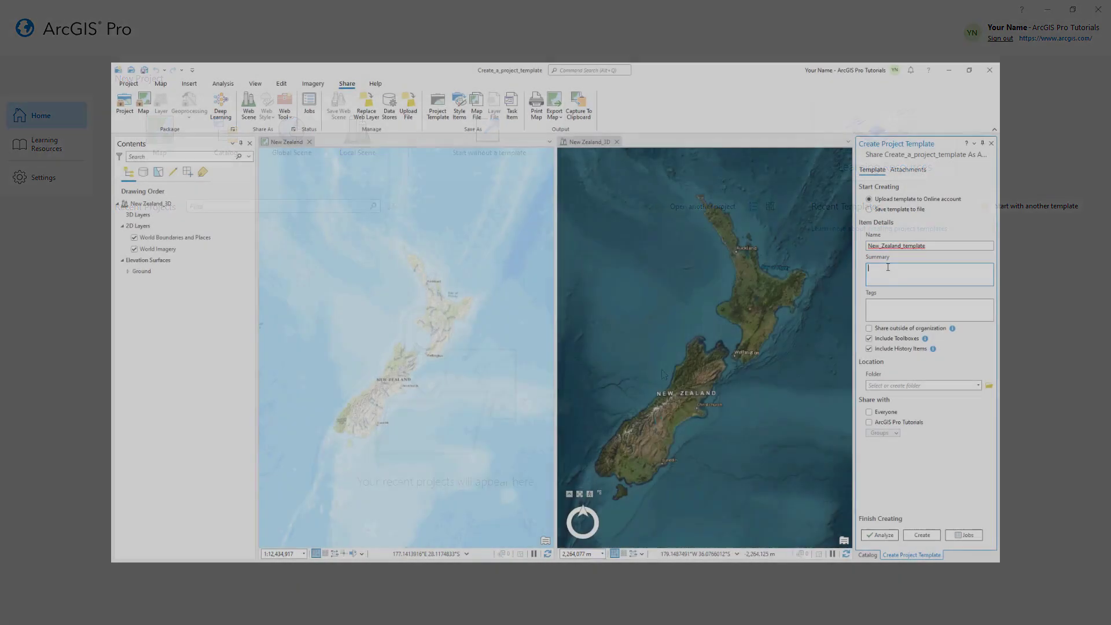
Finish the earlier Template test project entry and scroll through the tutorial page.
type("ArcGIS Pro proje")
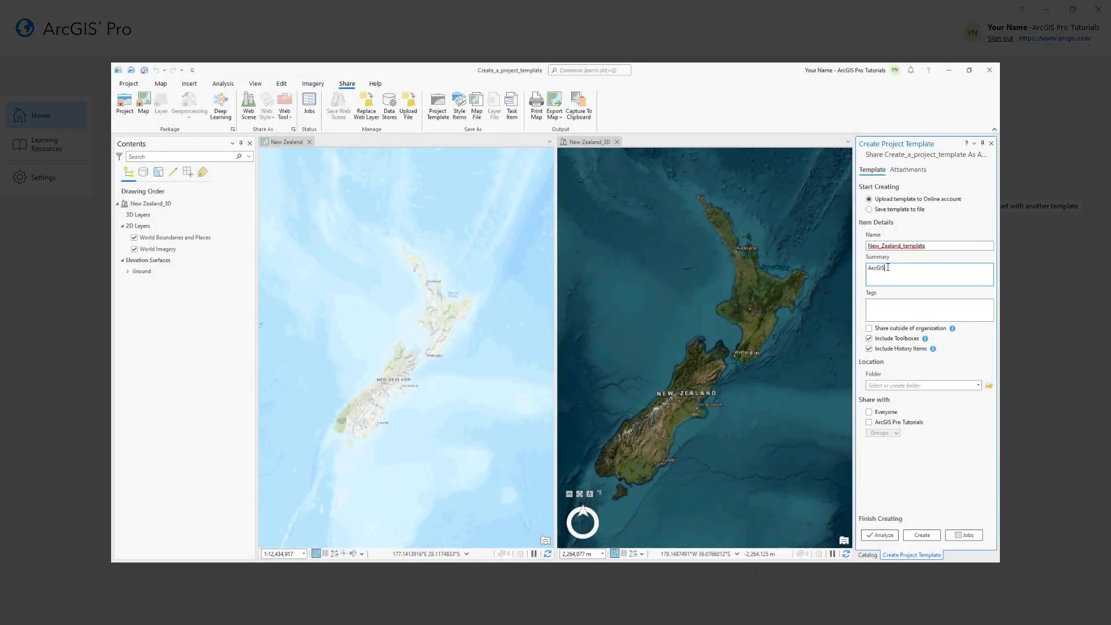
type("ct template for New Ze")
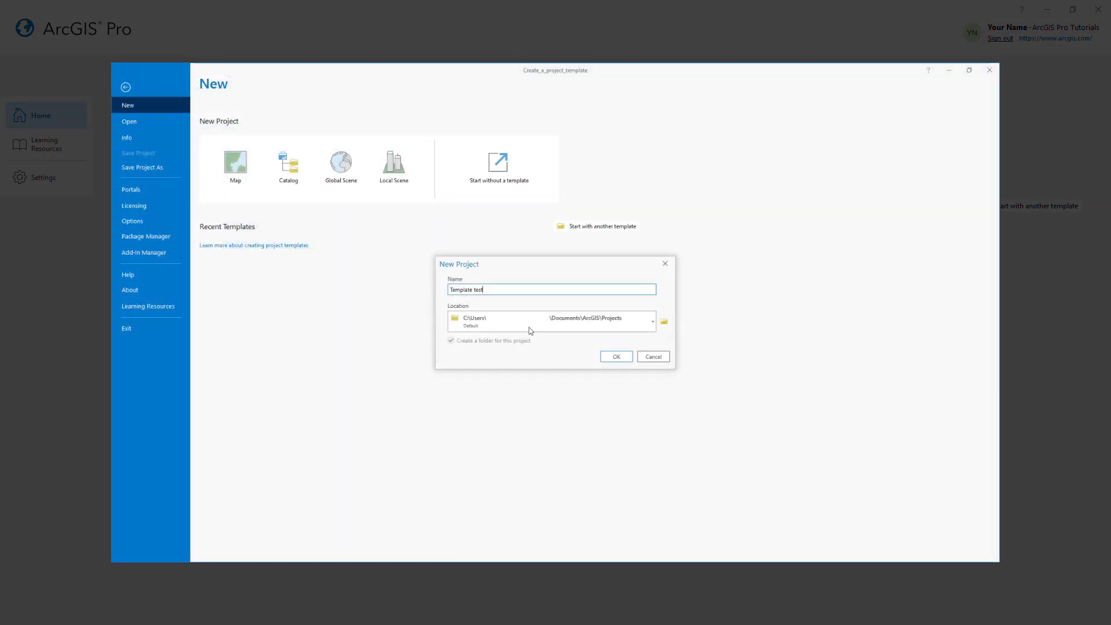
left_click(602, 354)
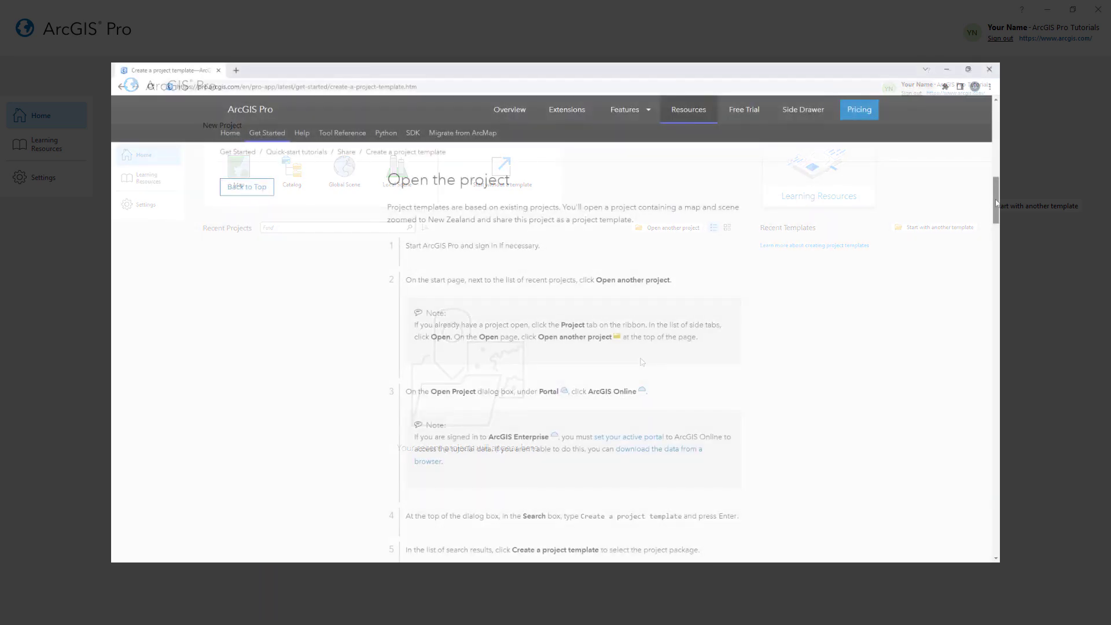
scroll(996, 225, "down", 5)
left_click_drag(996, 226, 997, 511)
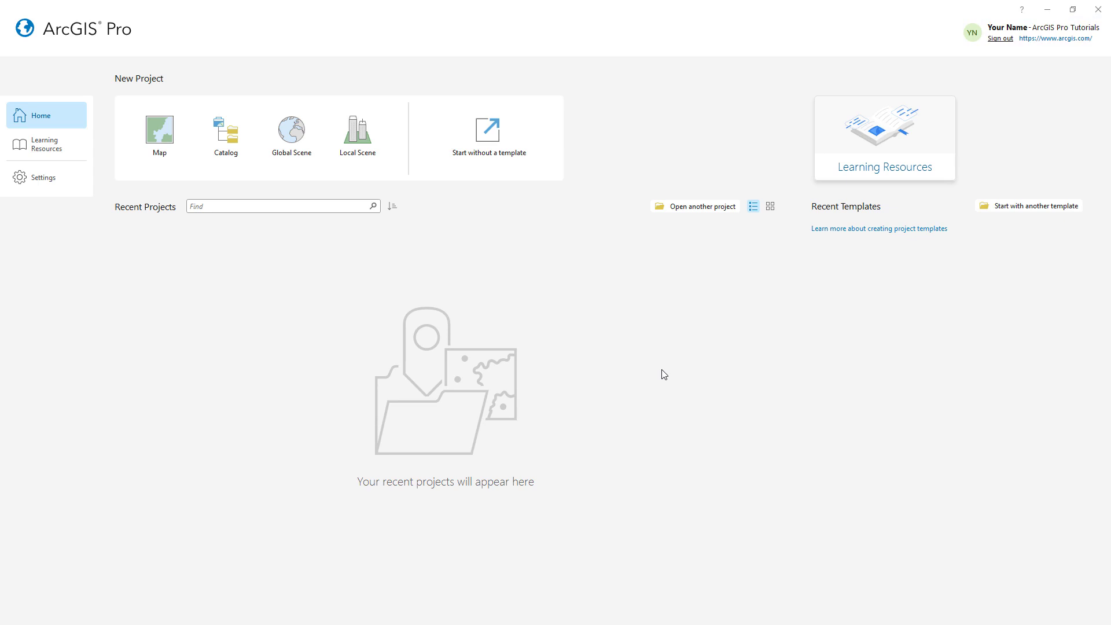
Open the 'Create a project template' package from ArcGIS Online via search.
left_click(678, 207)
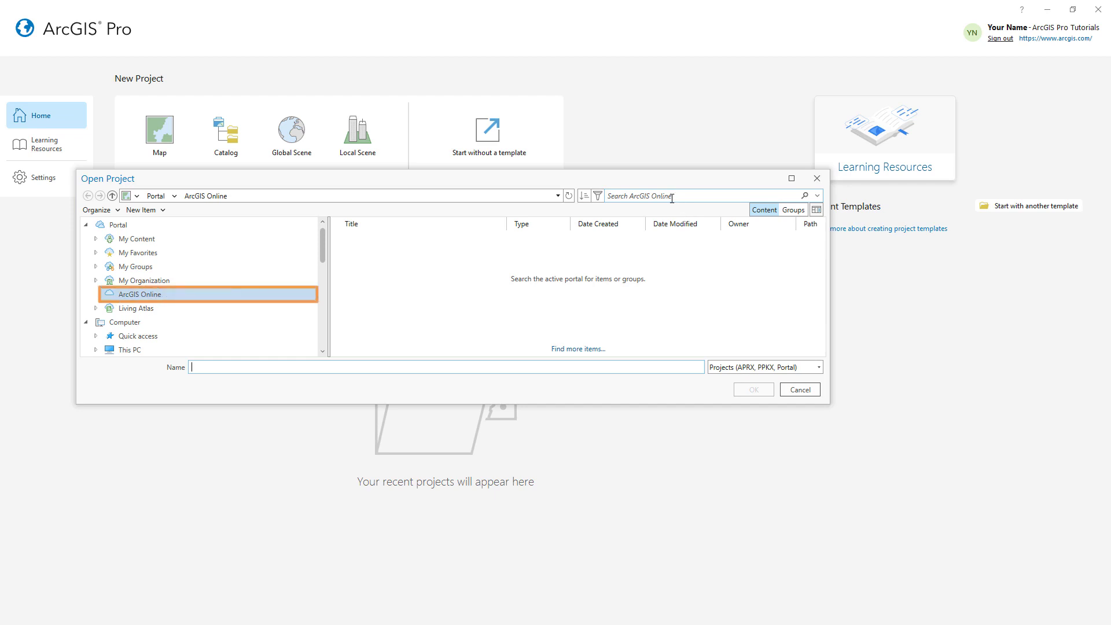
left_click(668, 197)
type("Create a")
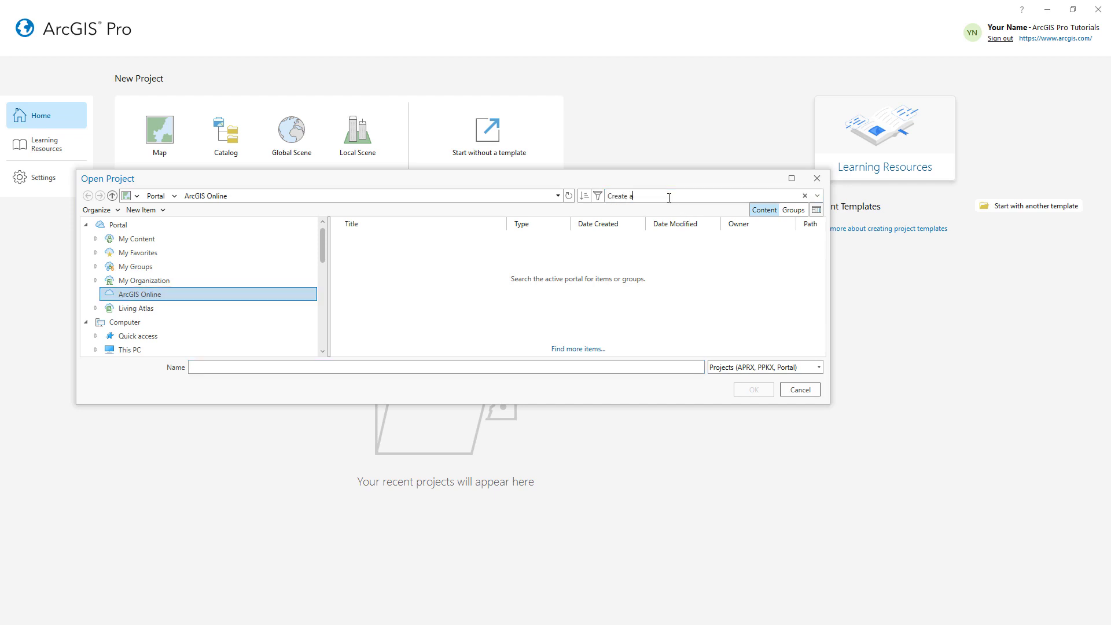
type(" project template")
key("Return")
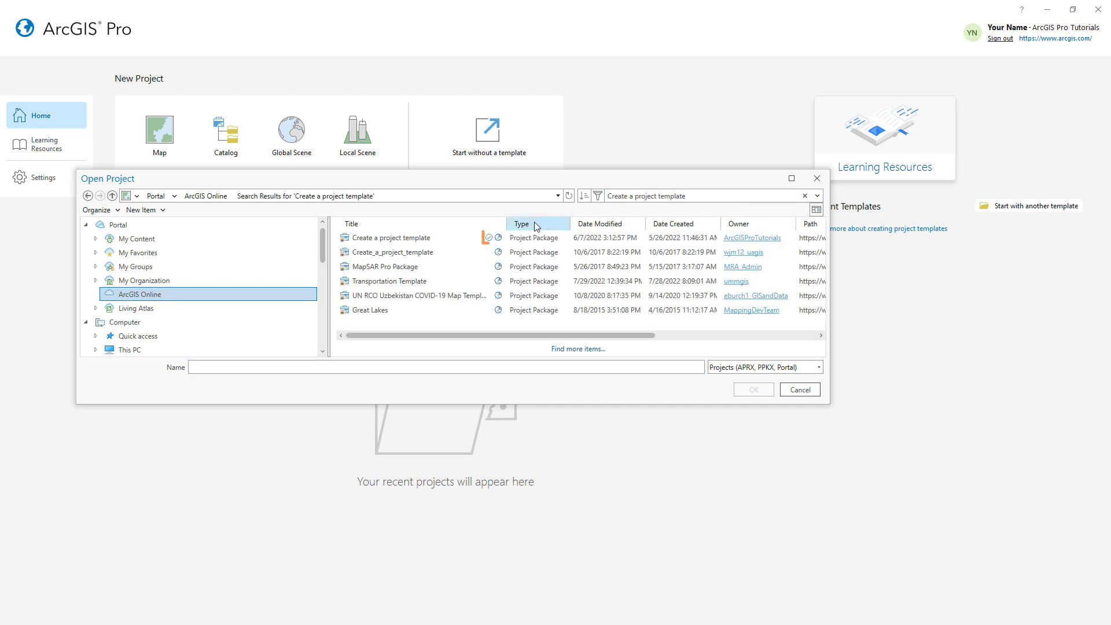
left_click(535, 237)
left_click(753, 389)
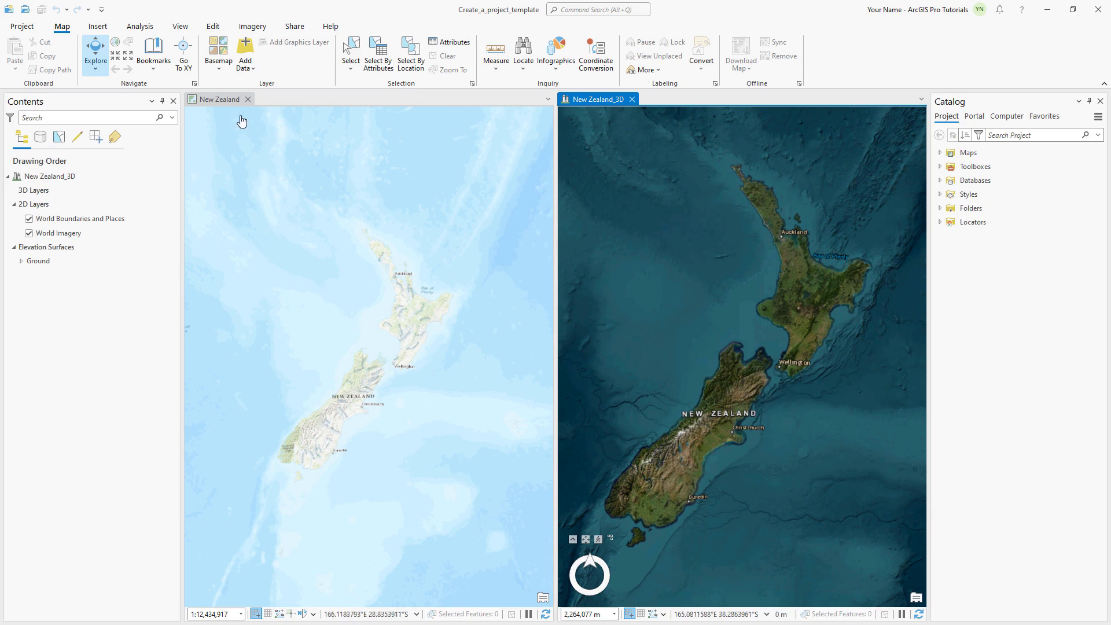
Review the bookmarks, then expand Databases and create_a_project_template.gdb in Catalog.
left_click(157, 67)
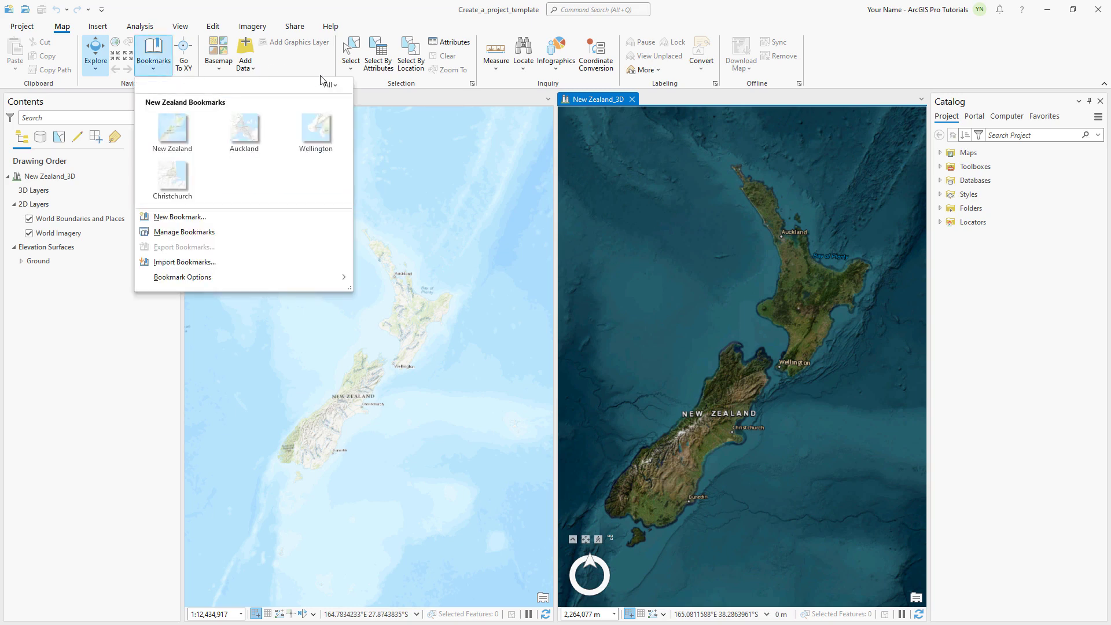
left_click(939, 181)
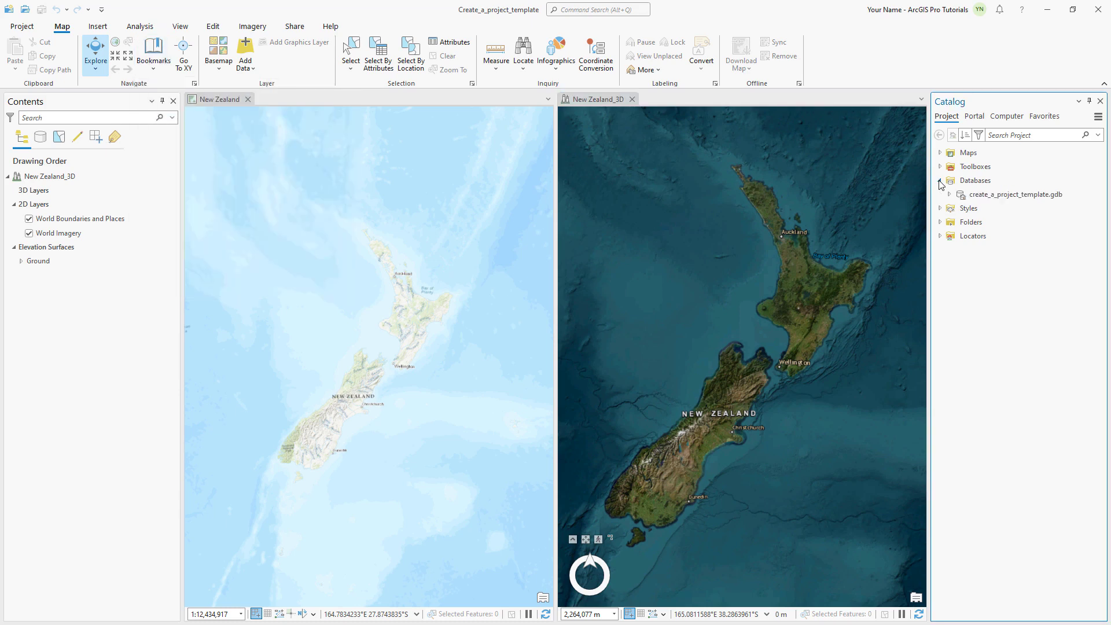
left_click(949, 195)
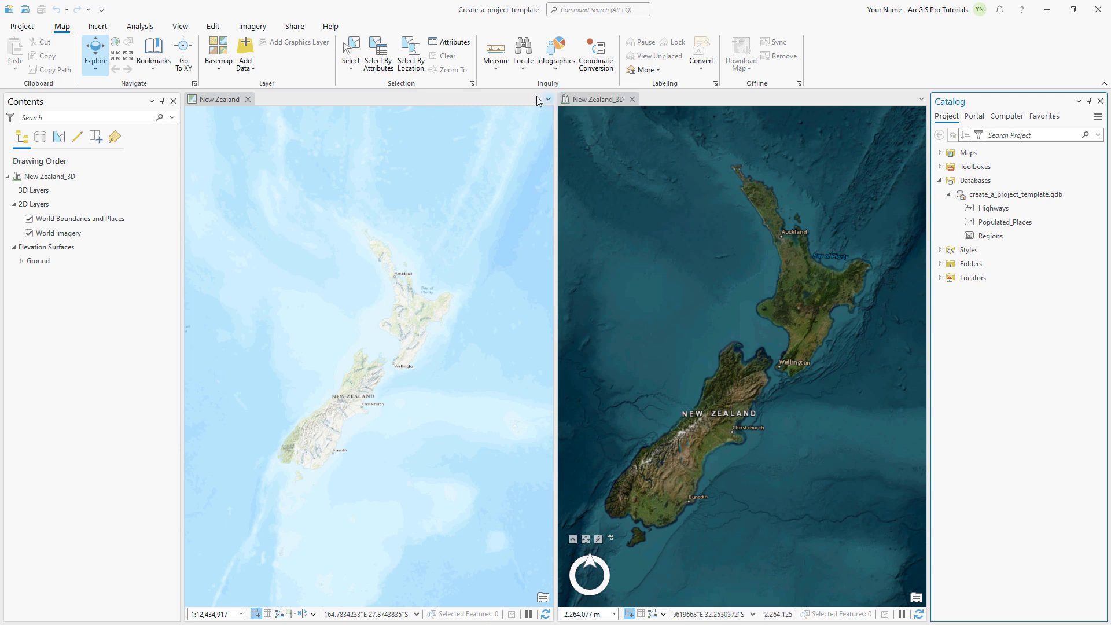
Name the project template New_Zealand_template with summary 'ArcGIS Pro project template for New Zealand projects.'.
left_click(295, 26)
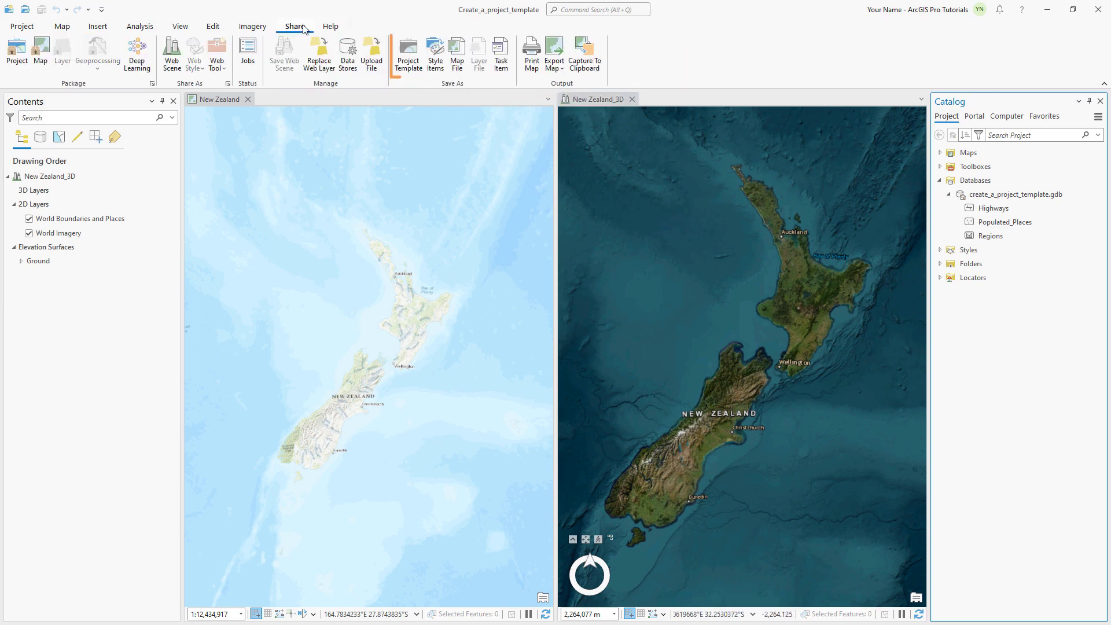
left_click(410, 57)
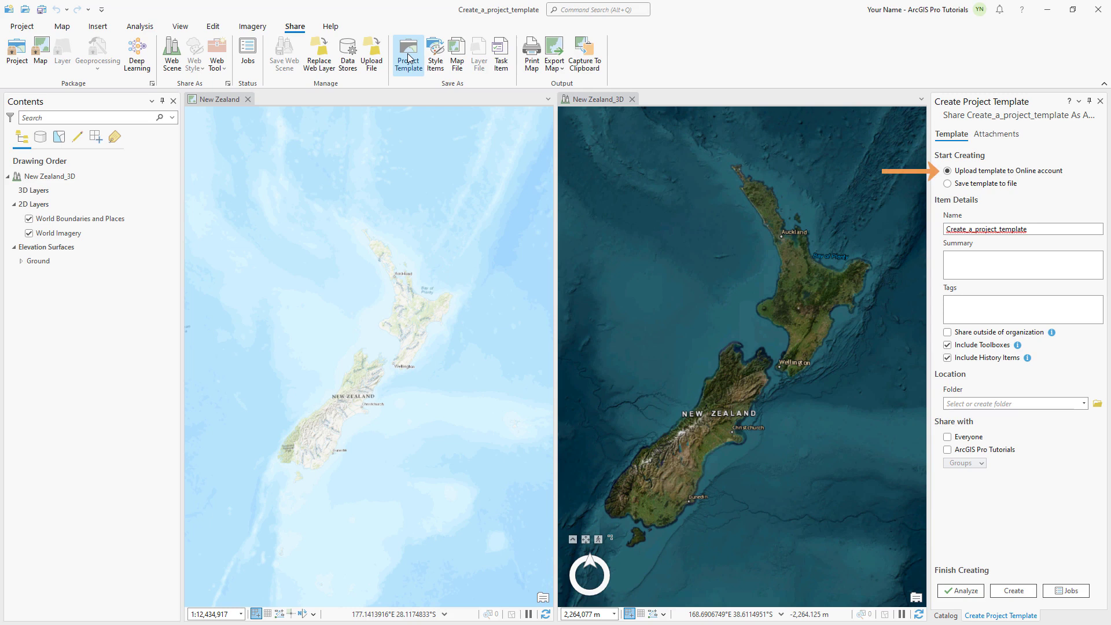
double_click(1055, 231)
type("New_Zealand_")
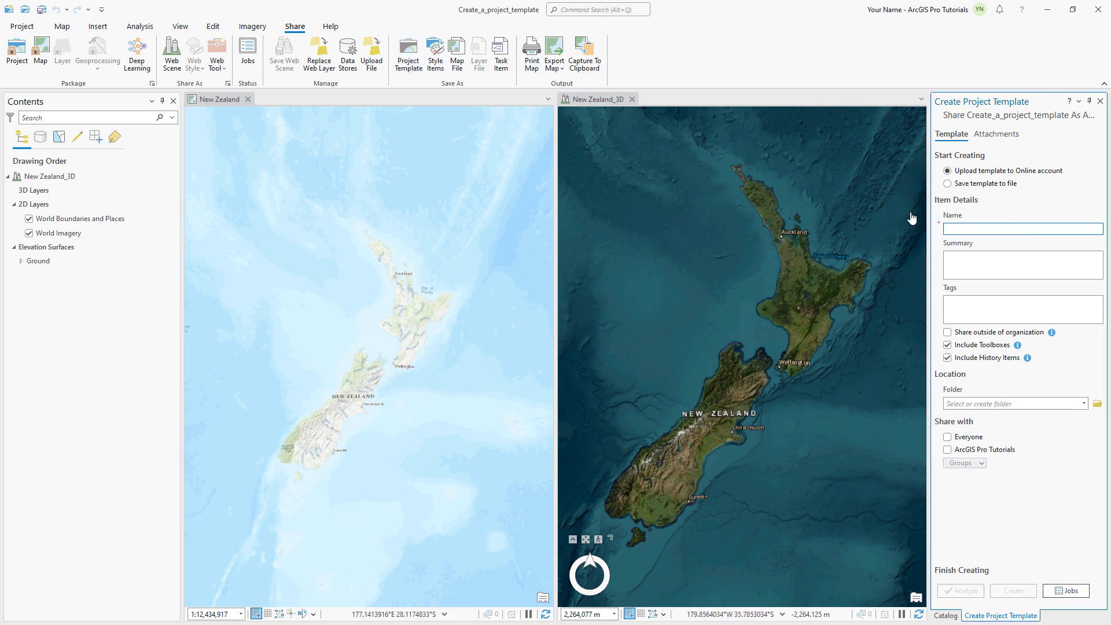
type("template")
left_click(970, 257)
type("ArcGIS Pro project template for New Zealand projects.")
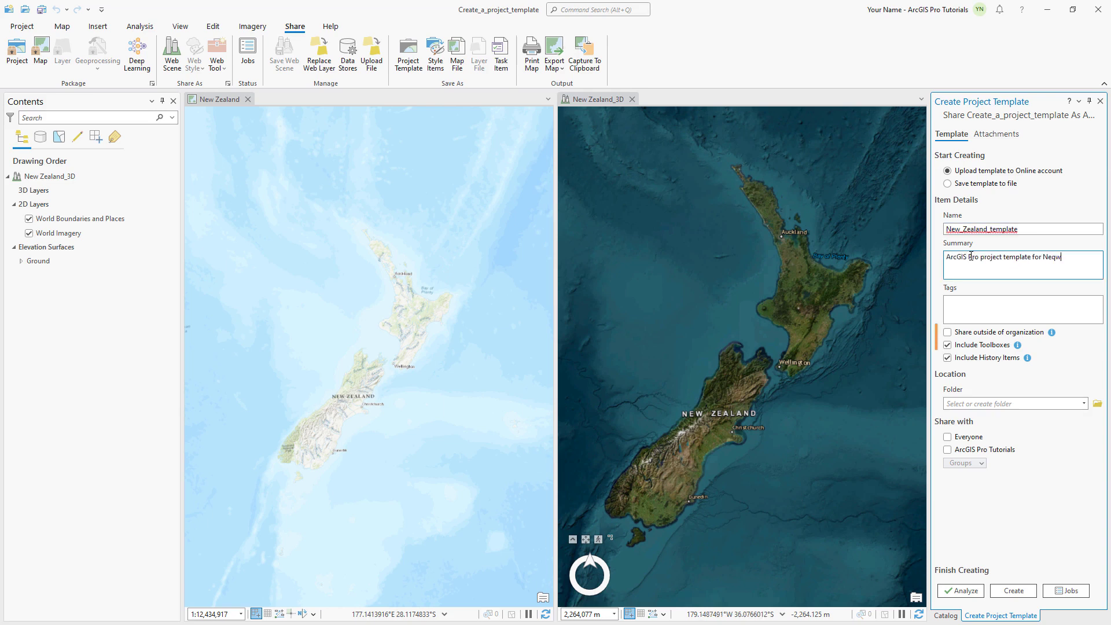
Tag it 'project template, New Zealand', share with ArcGIS Pro Tutorials, and analyze it.
left_click(975, 306)
type("project template, New Zealand")
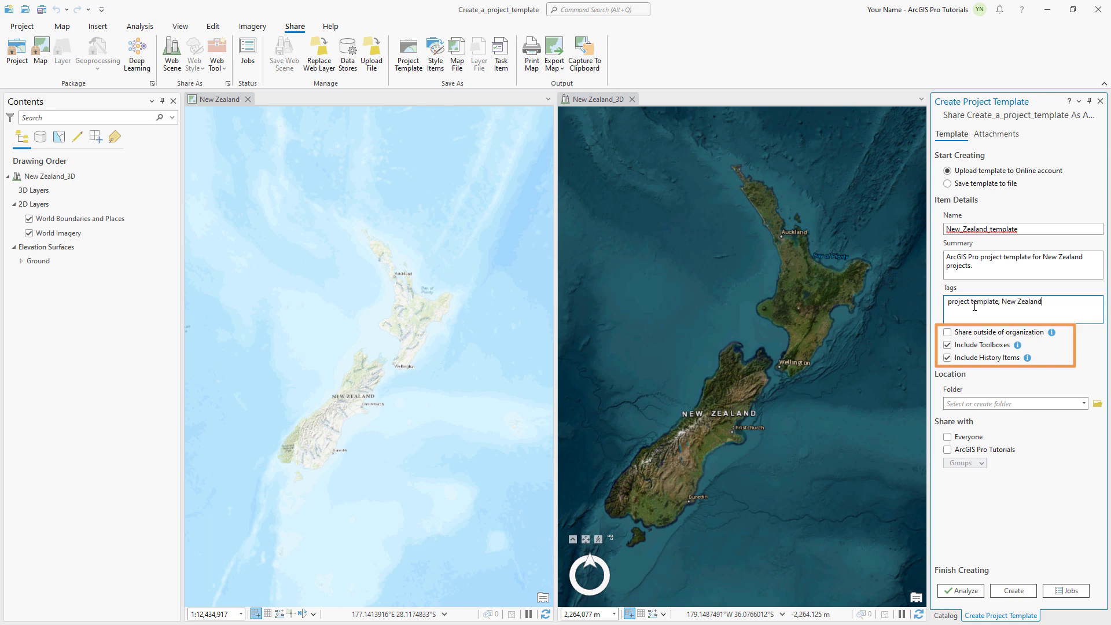
key("Return")
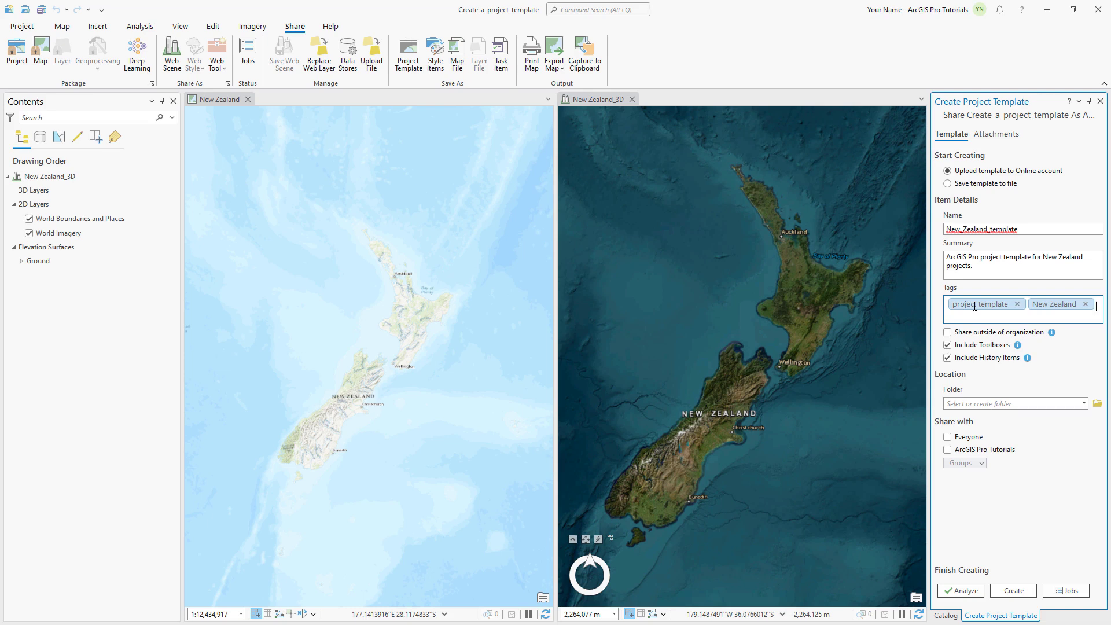
left_click(947, 450)
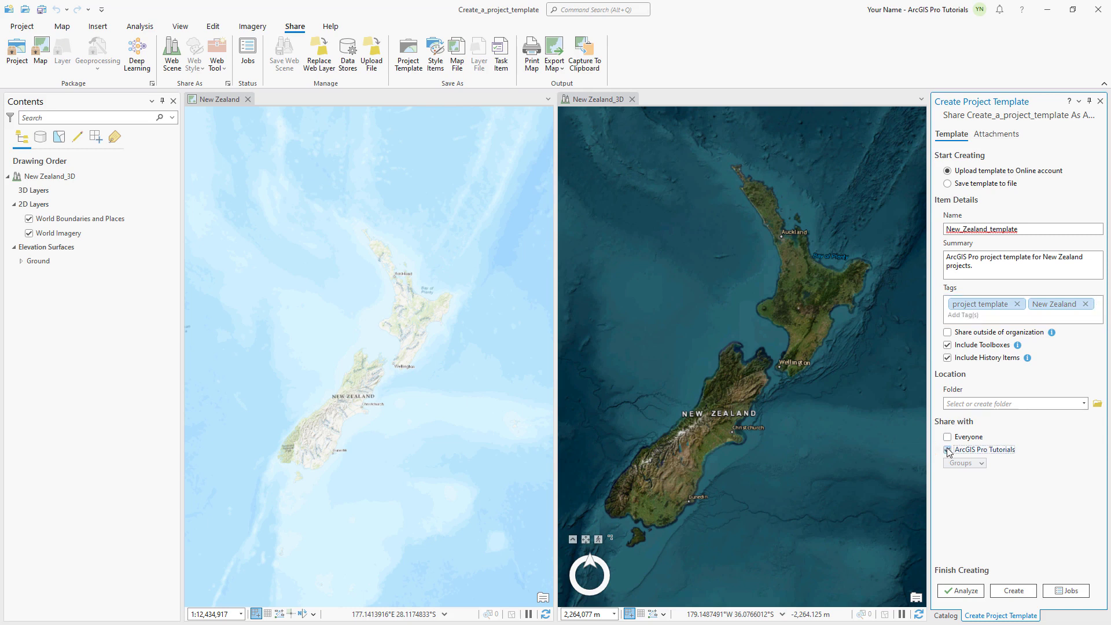
left_click(958, 591)
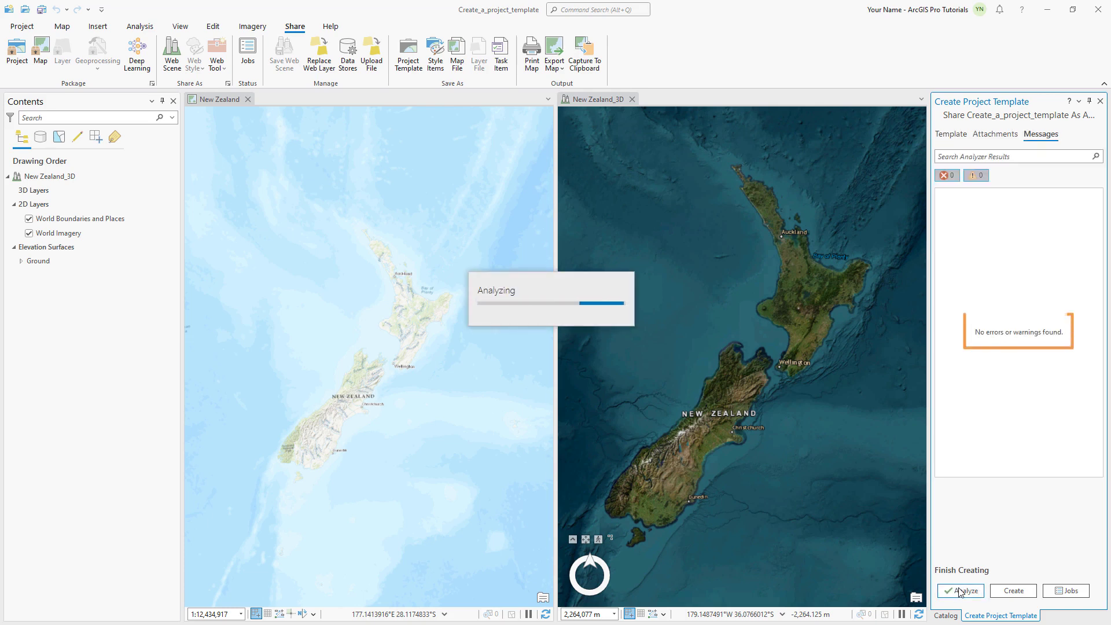
Create the New_Zealand_template, agree to save the project, and open its online item page.
left_click(1013, 591)
left_click(591, 343)
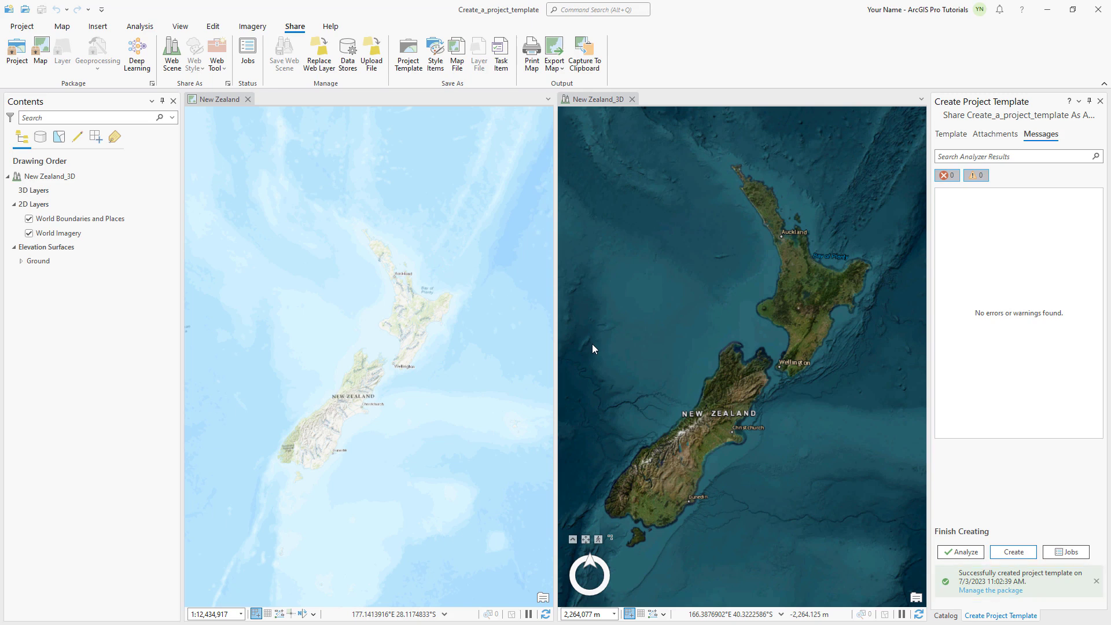
left_click(1008, 590)
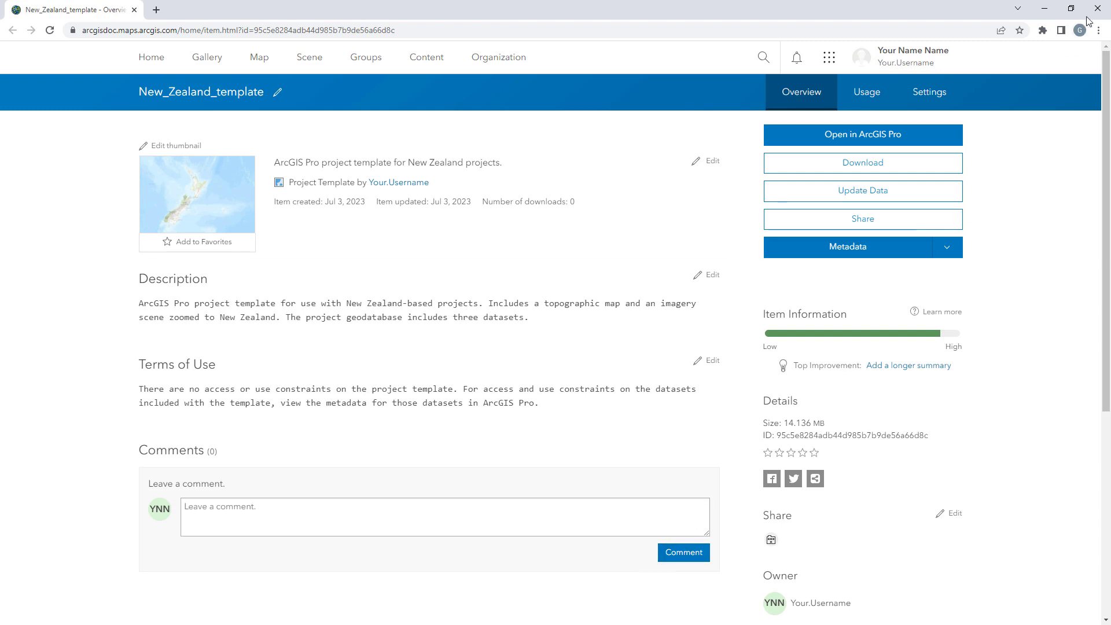
Close the browser after reviewing the New_Zealand_template item page.
left_click(1104, 8)
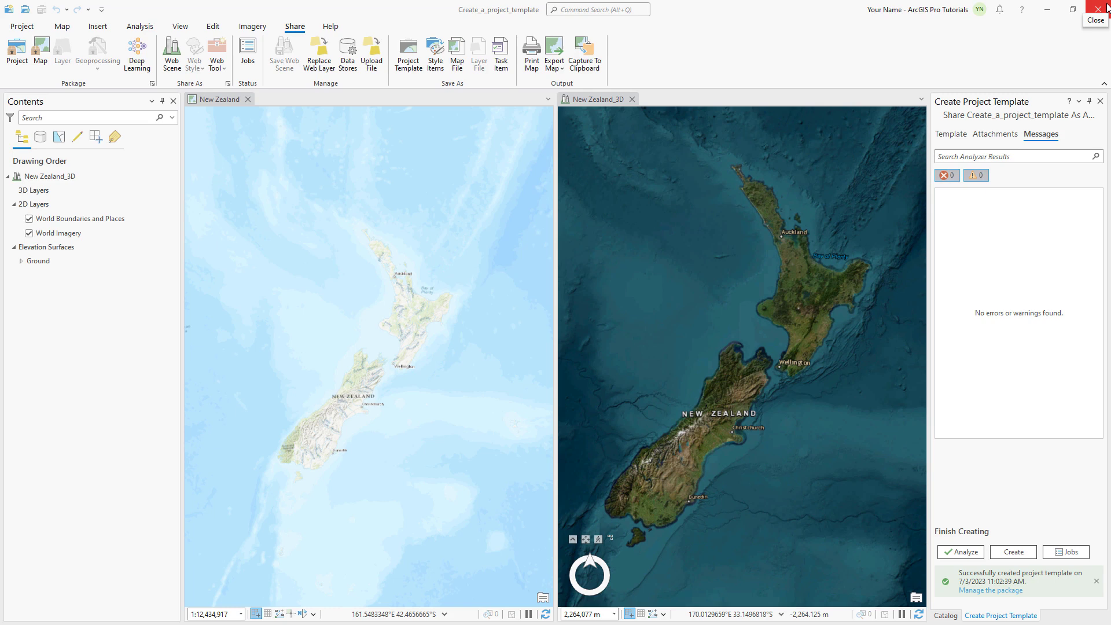
Create a project named 'Template test' from New_Zealand_template found under My Organization.
left_click(25, 27)
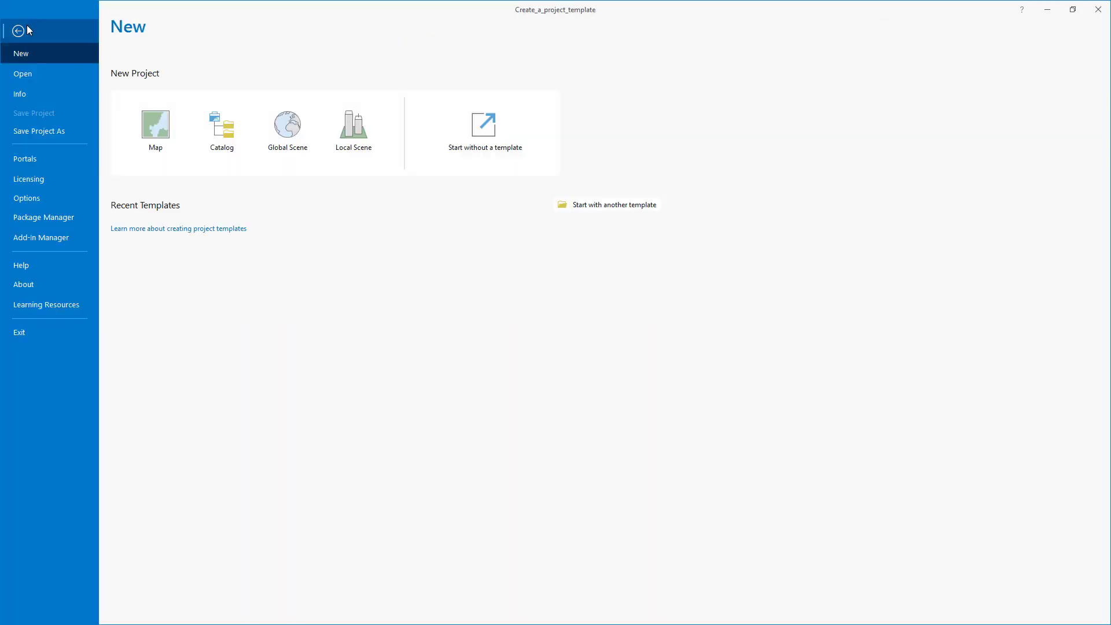
left_click(592, 214)
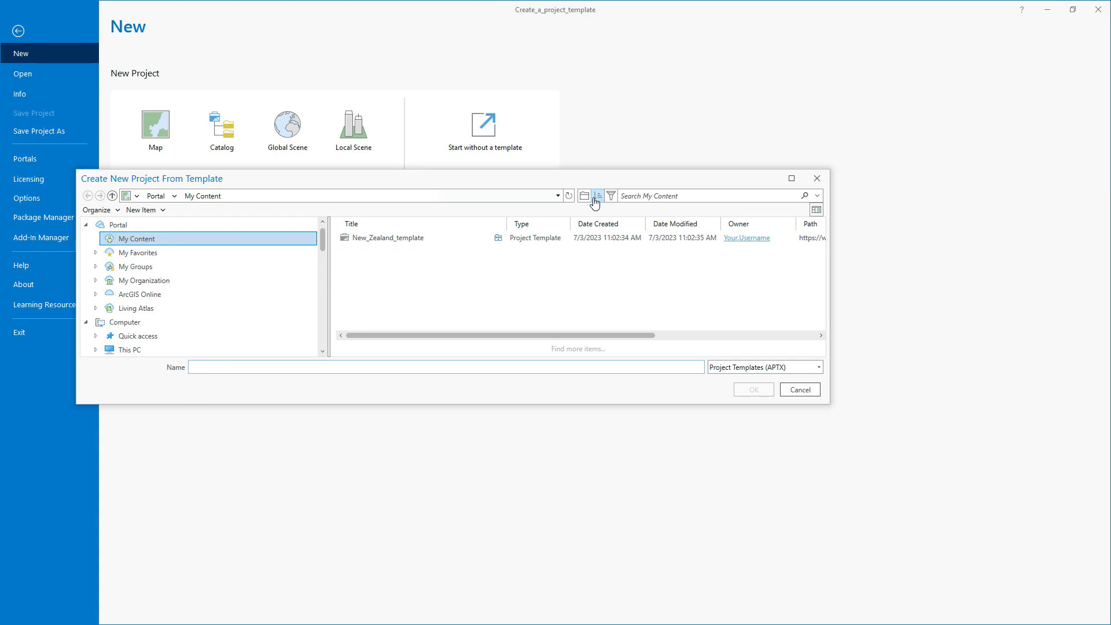
left_click(200, 283)
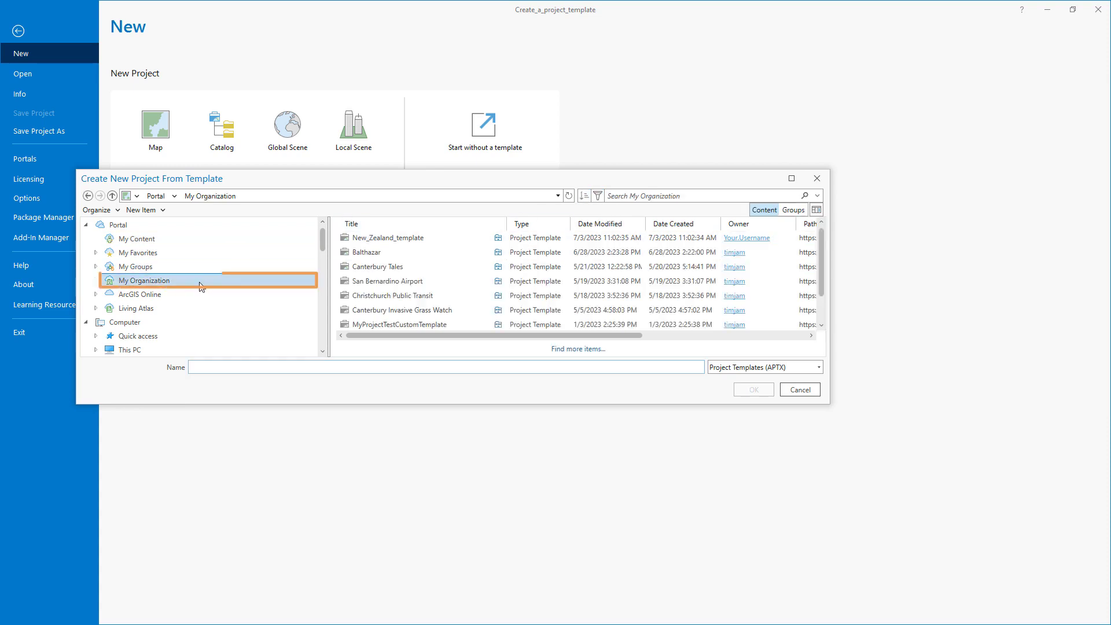
left_click(705, 195)
type("New Zealand template")
key("Return")
left_click(463, 237)
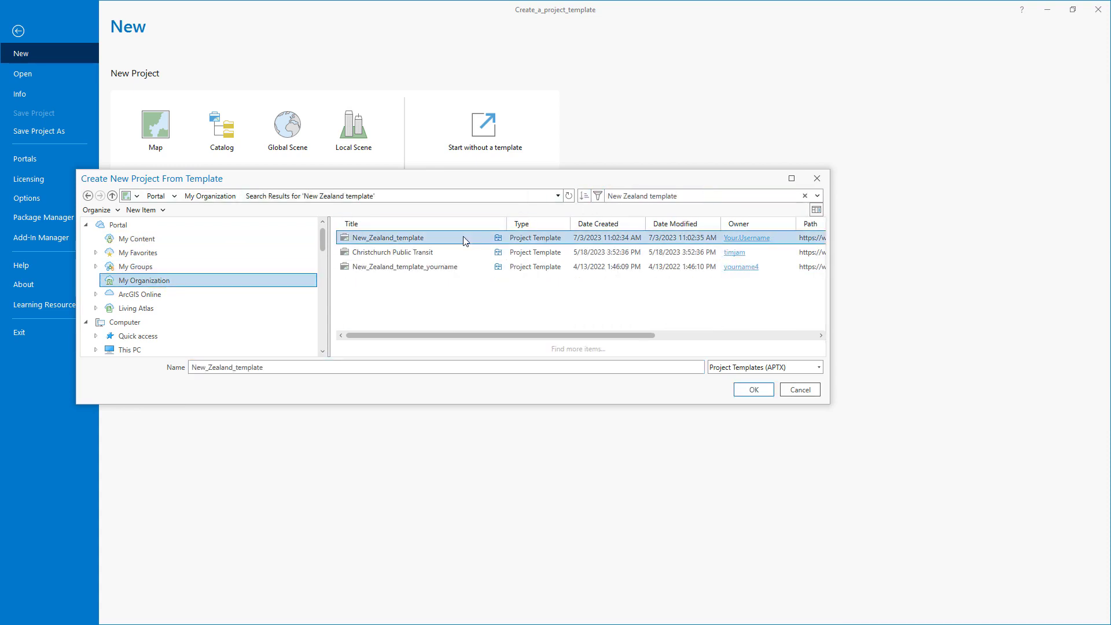
key("Return")
type("Template test")
left_click(615, 367)
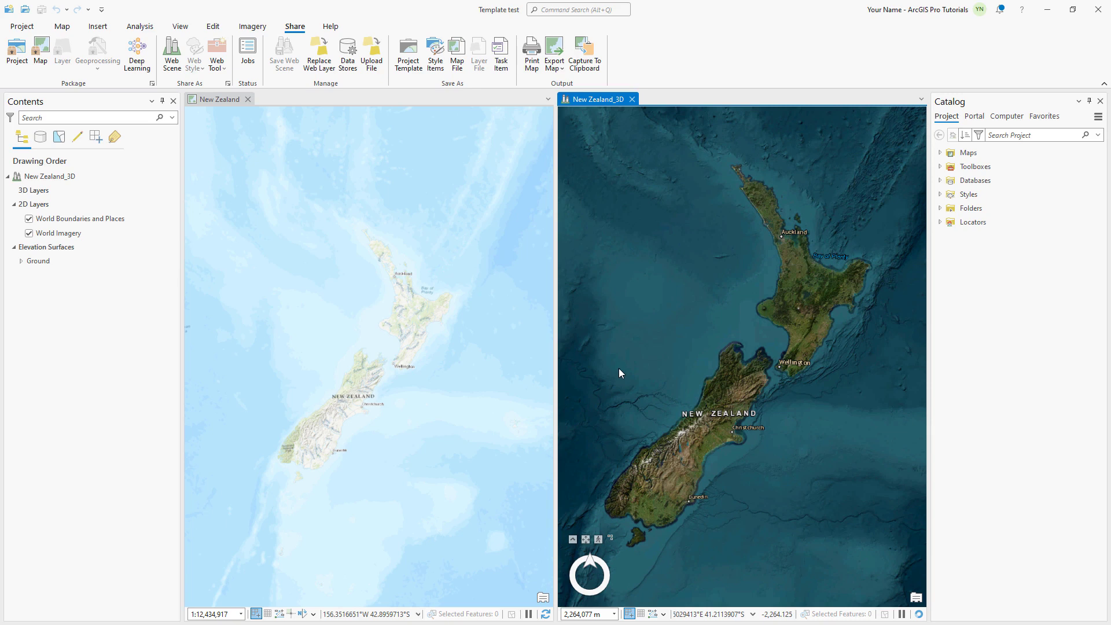
Check the Map bookmarks and create_a_project_template.gdb datasets, then scroll the tutorial to Open the project.
left_click(64, 28)
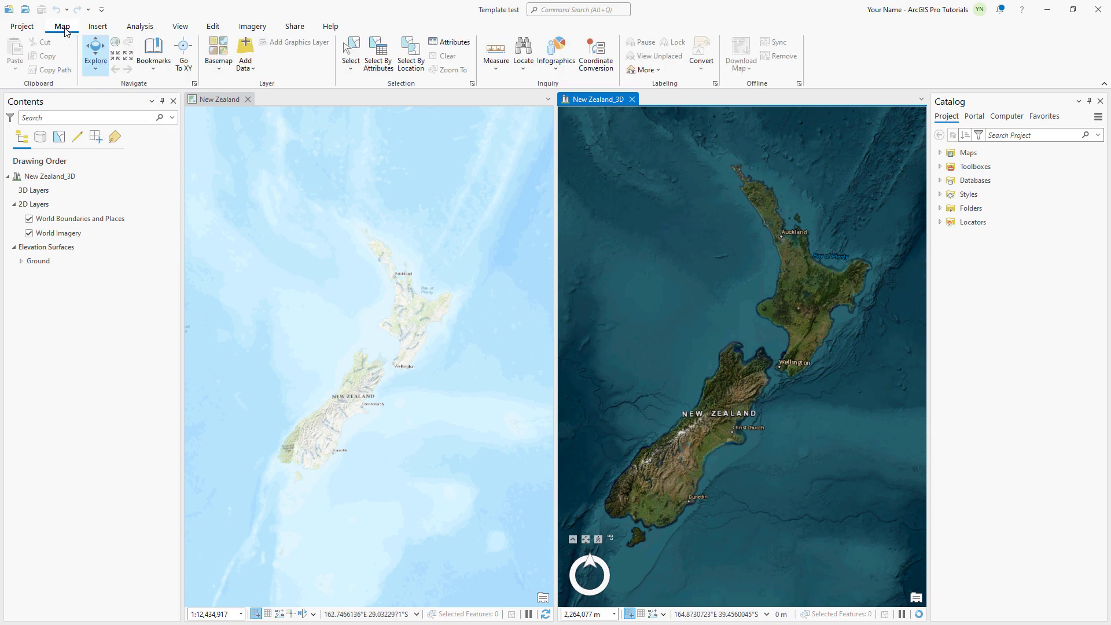
left_click(146, 65)
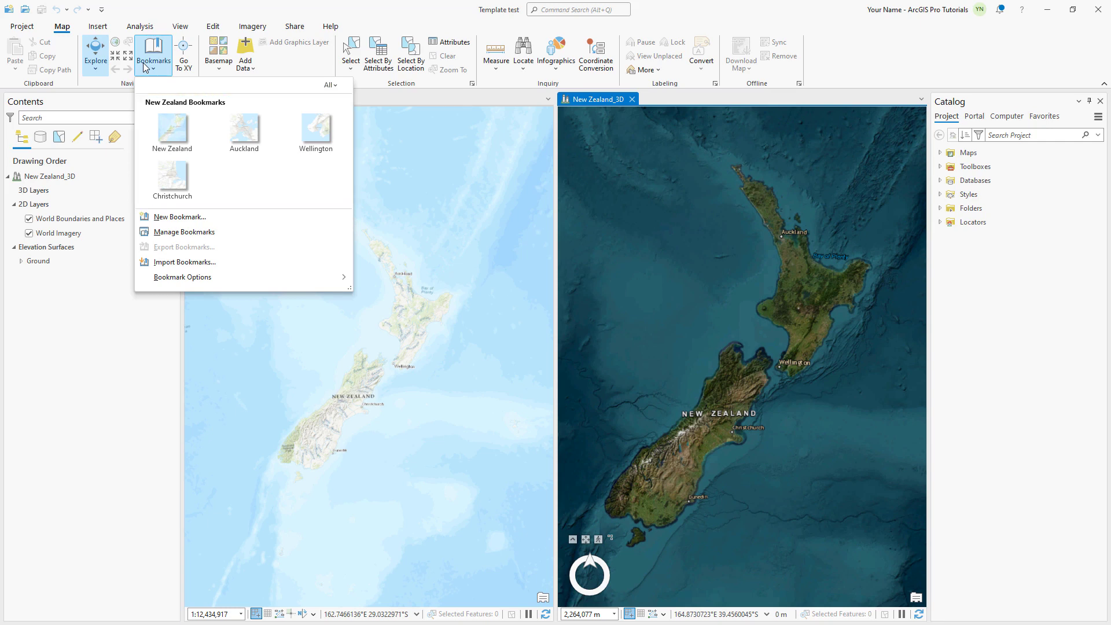
left_click(939, 180)
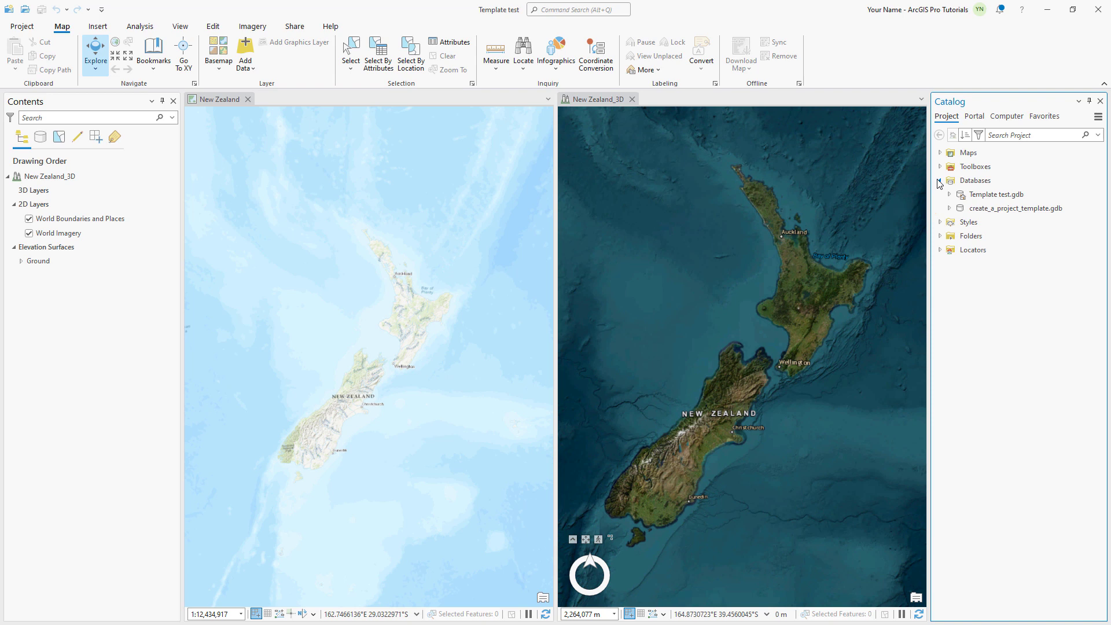
left_click(949, 209)
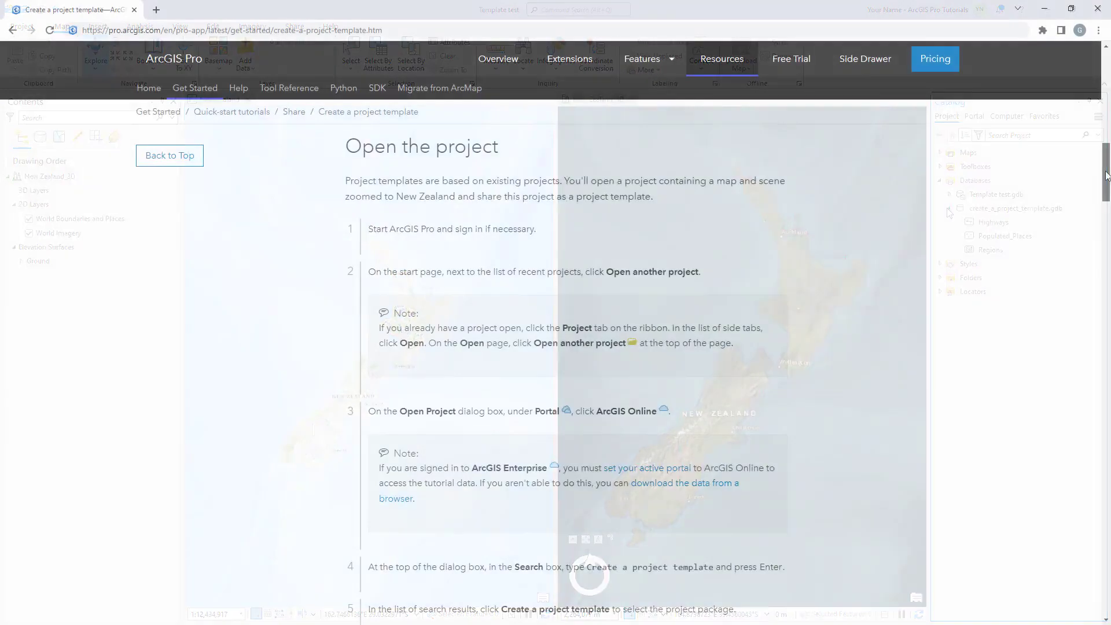
scroll(1106, 196, "down", 3)
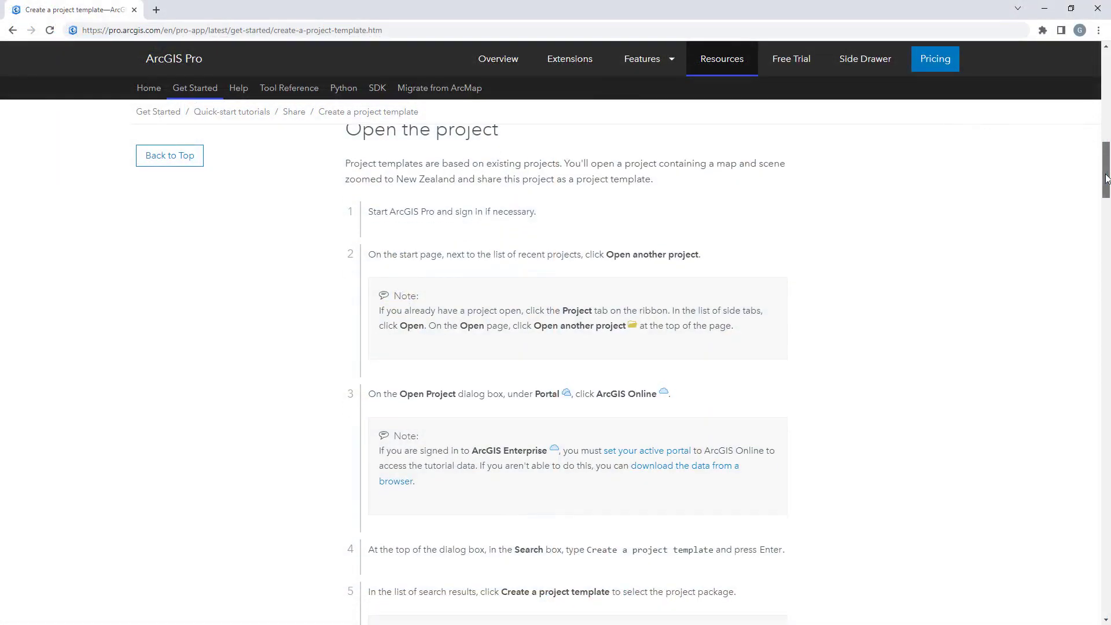